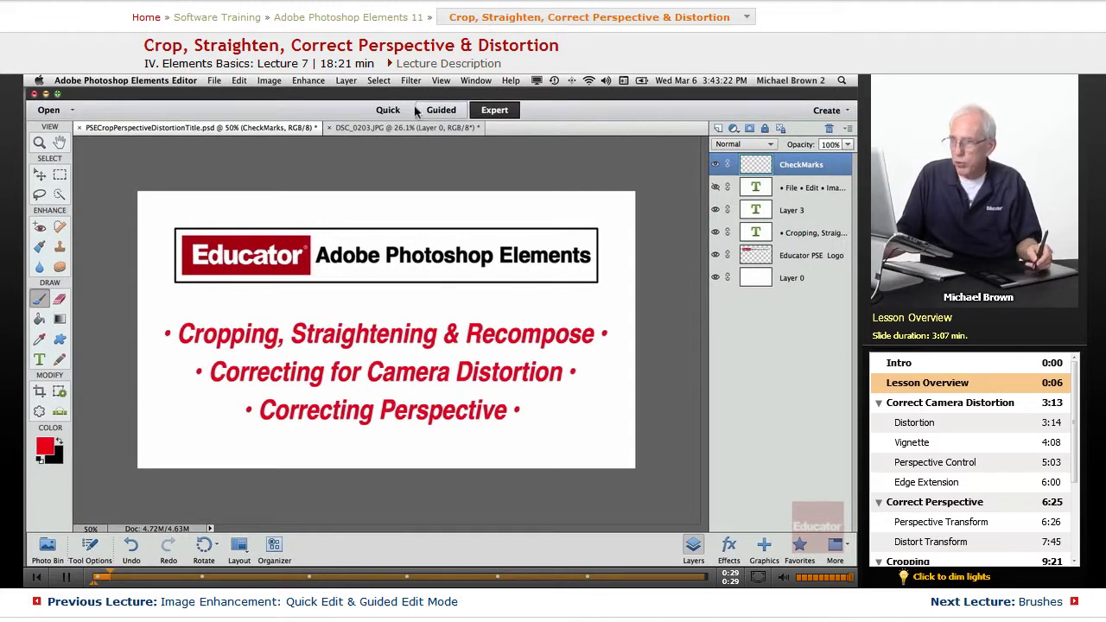
Reopen the raw photo DSC_9527.NEF in Camera Raw from the recently edited files.
click(442, 111)
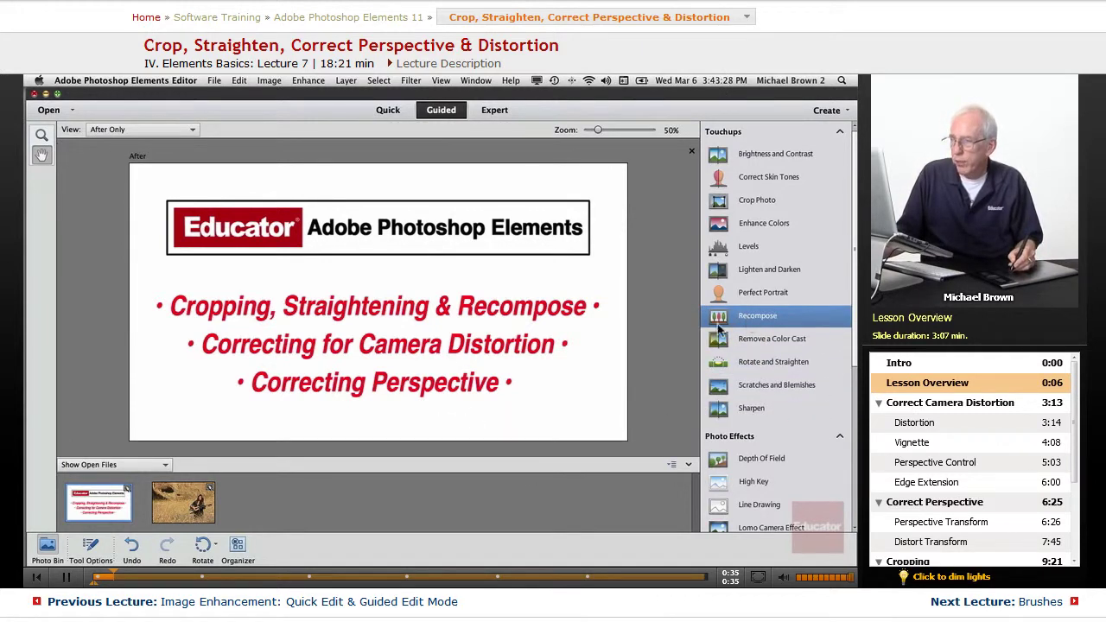
click(490, 109)
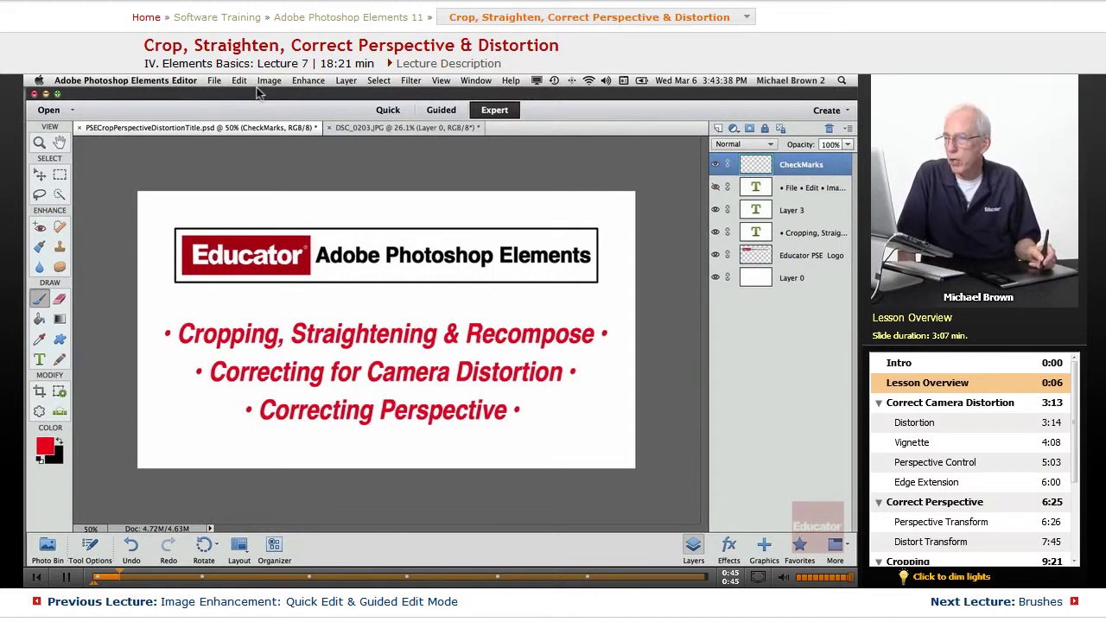
click(217, 82)
mouse_move(232, 116)
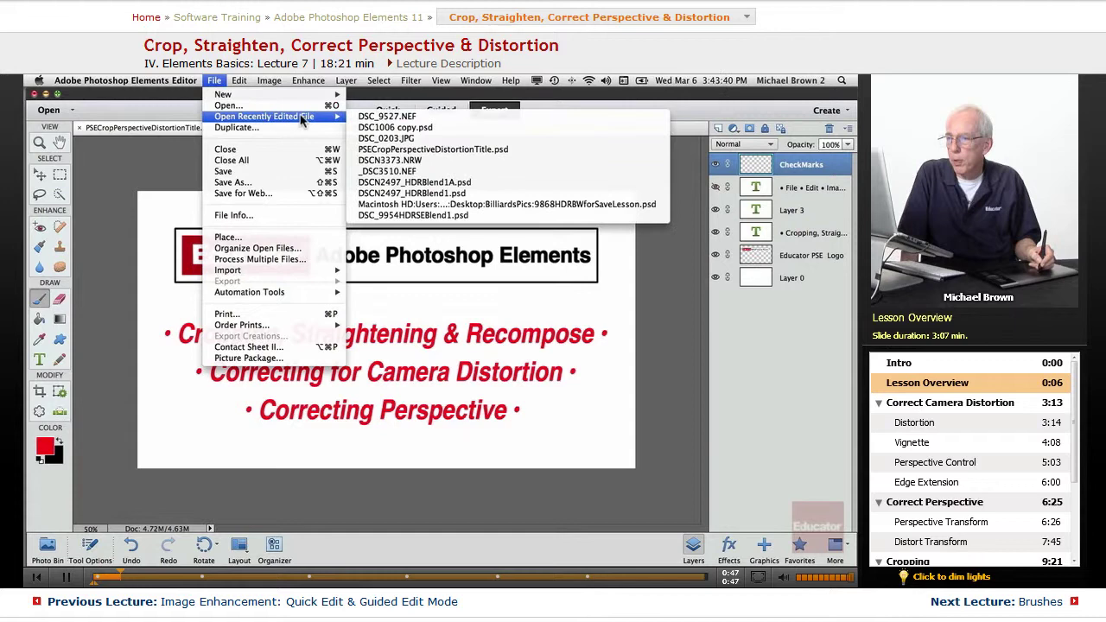
click(379, 119)
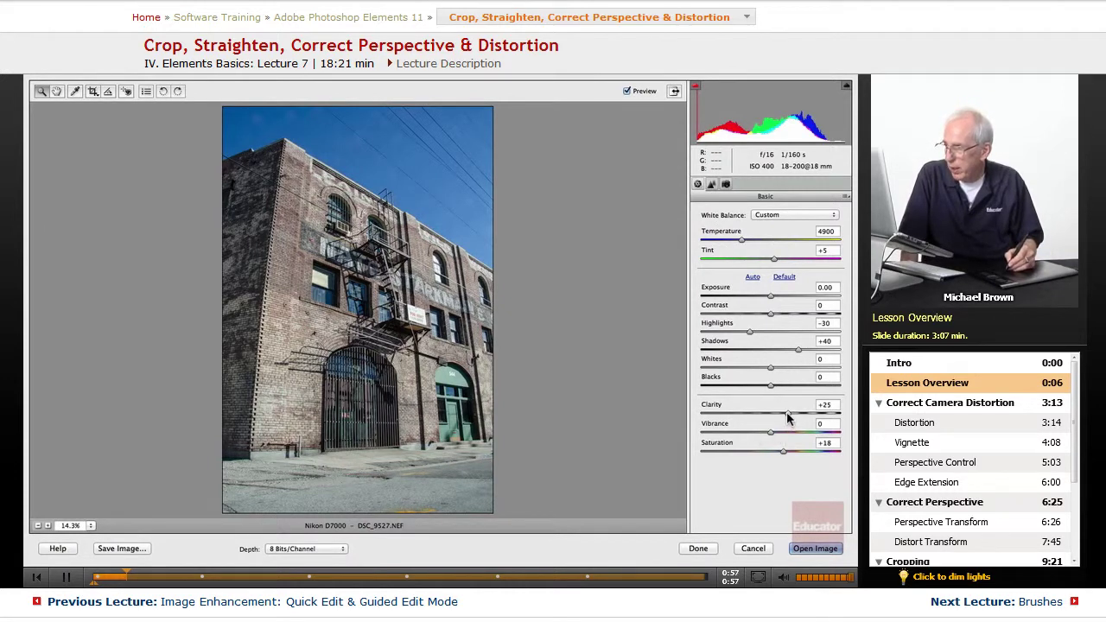
Set Luminance noise reduction to 8 in the Detail settings.
click(711, 185)
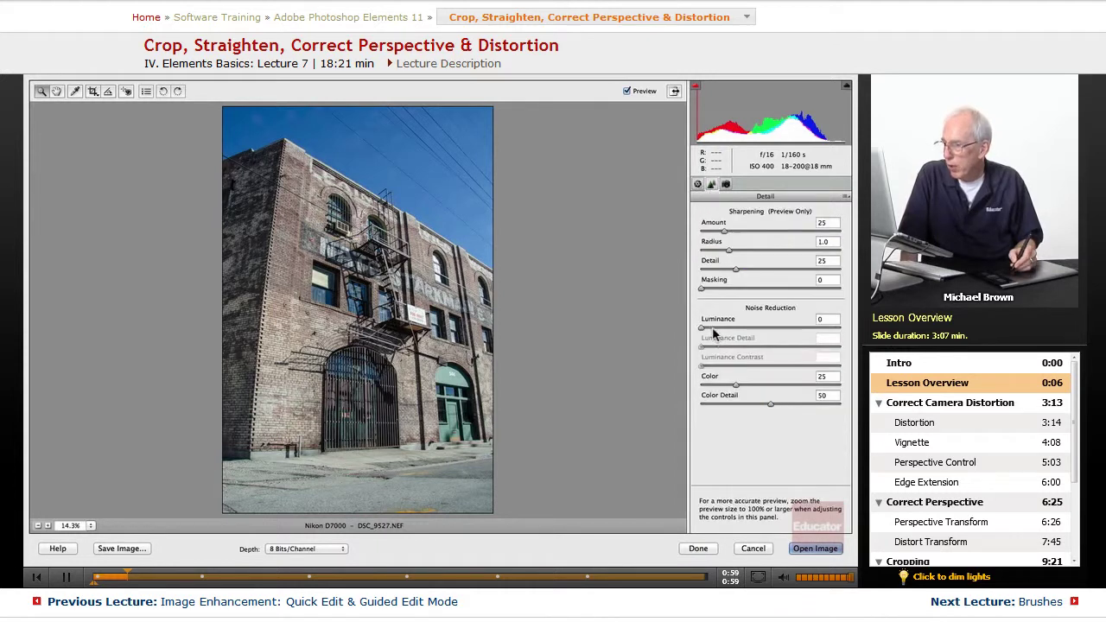
mouse_move(714, 326)
mouse_down()
mouse_move(728, 323)
mouse_move(703, 327)
mouse_up()
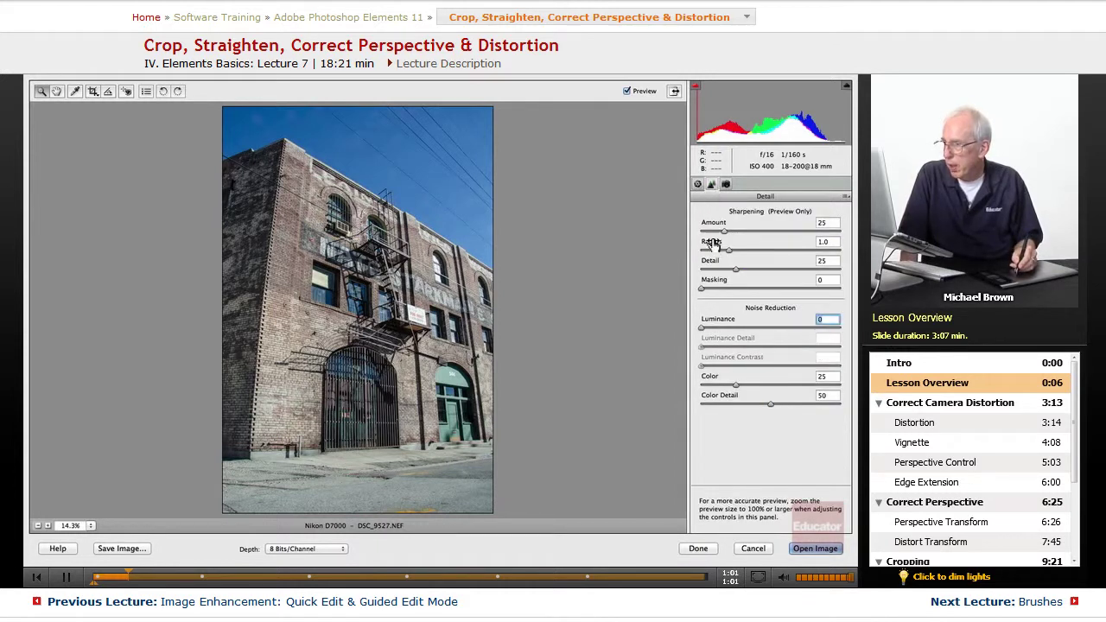
click(713, 327)
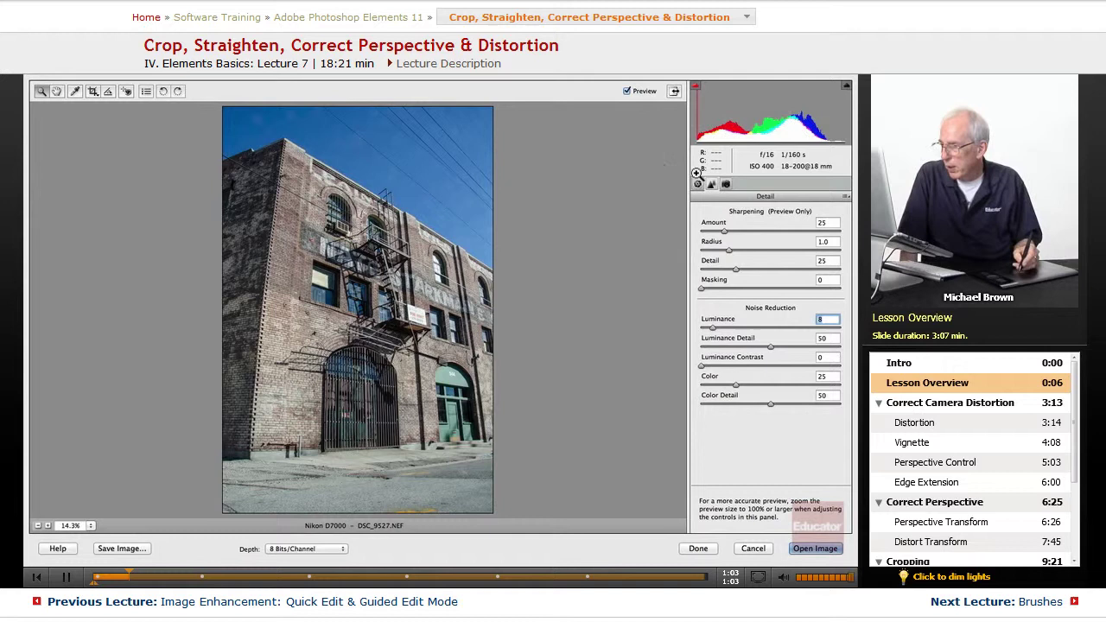
Return to the Basic tone and colour settings in Camera Raw.
click(697, 186)
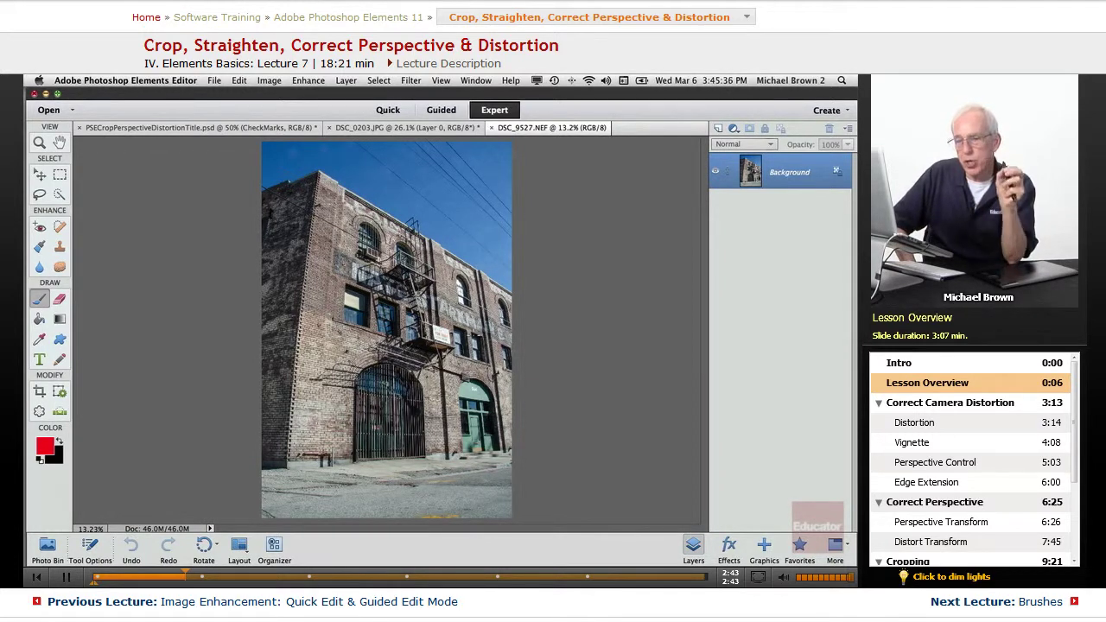
Duplicate the Background layer into Layer 1 with Cmd+J.
click(349, 81)
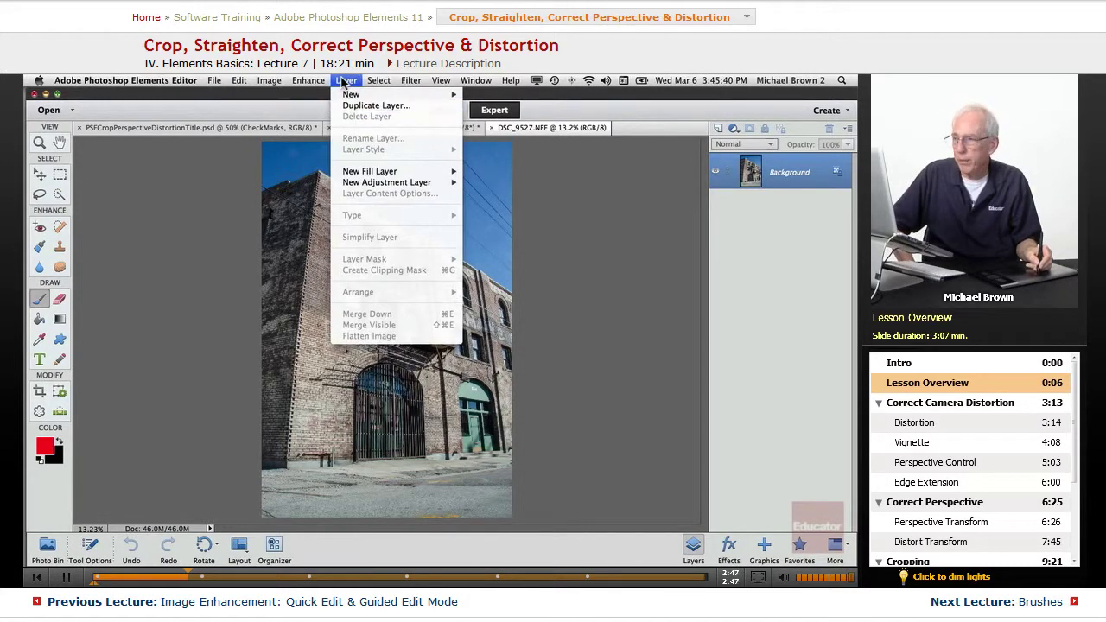
click(344, 83)
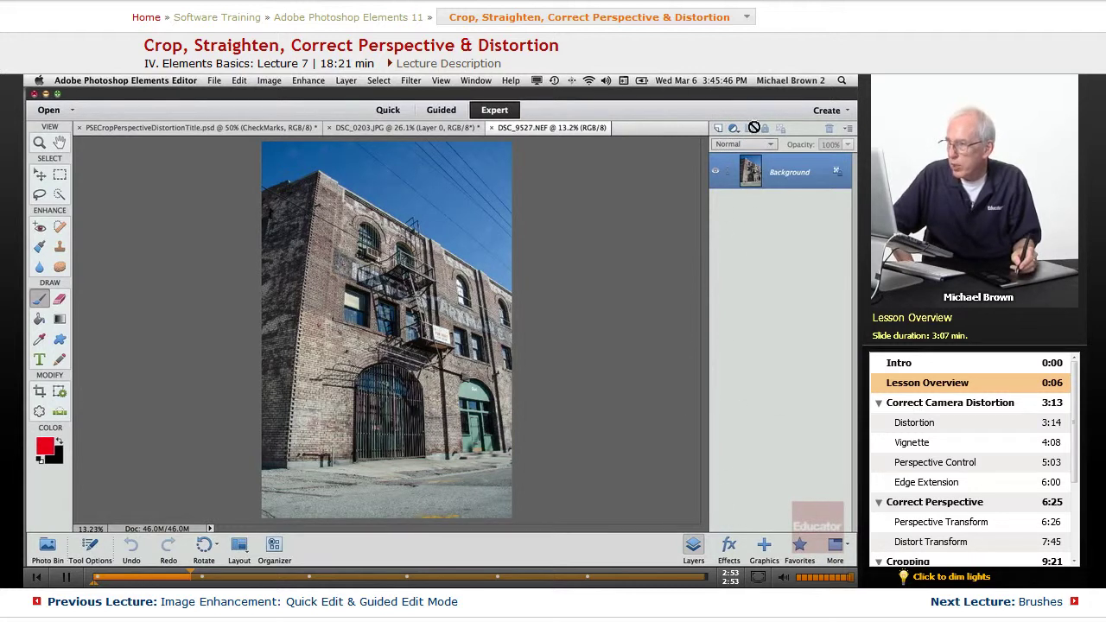
click(849, 131)
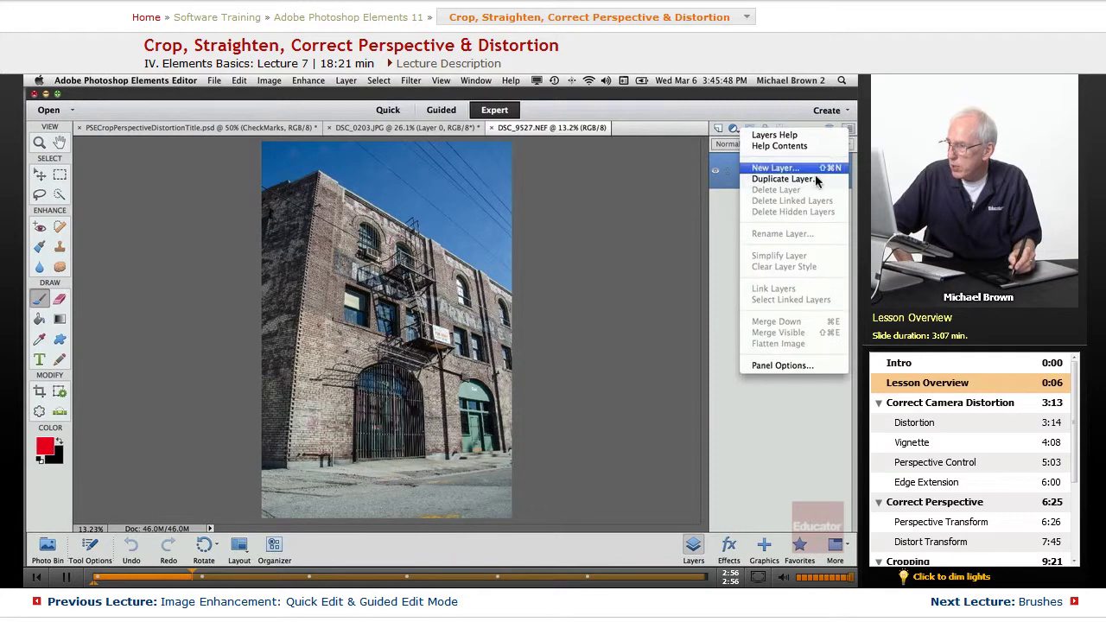
click(682, 216)
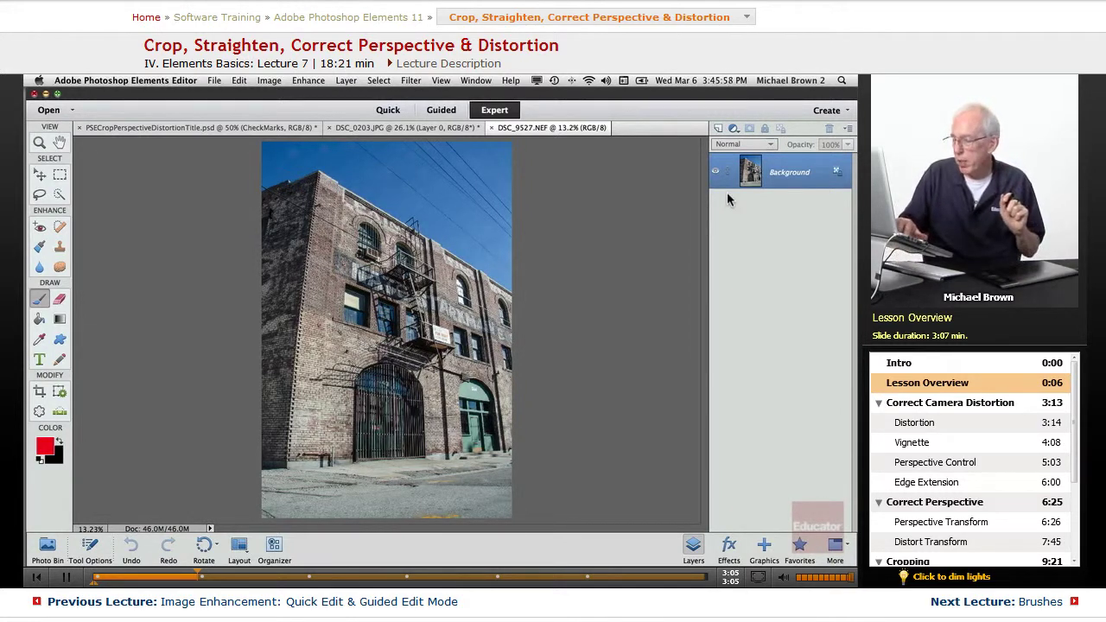
key(super+j)
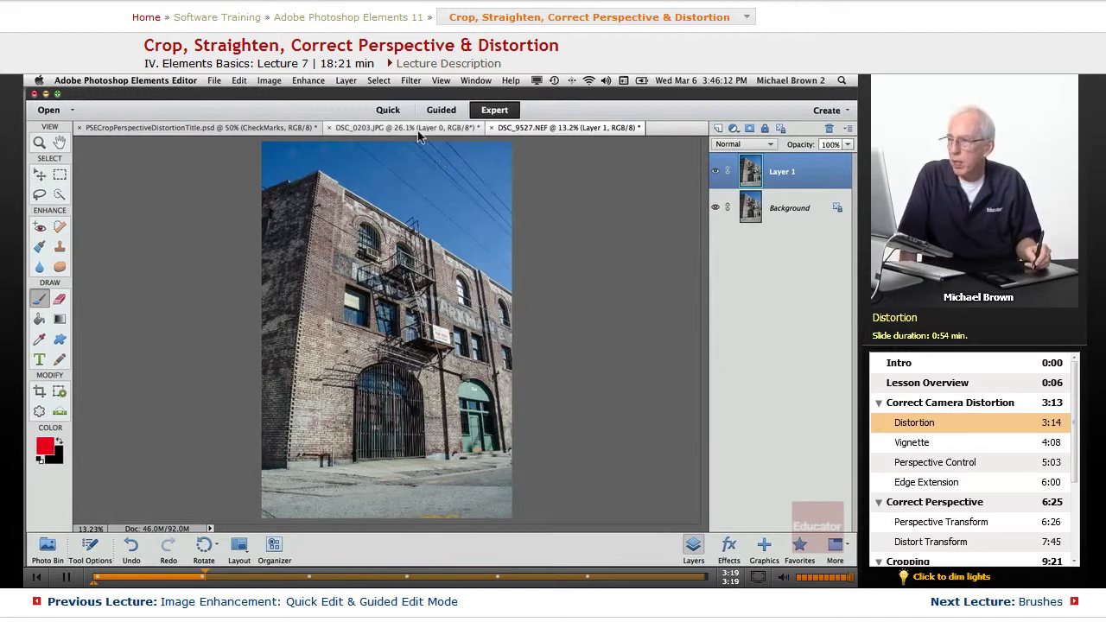
Open the Correct Camera Distortion filter and hide its alignment grid.
click(412, 83)
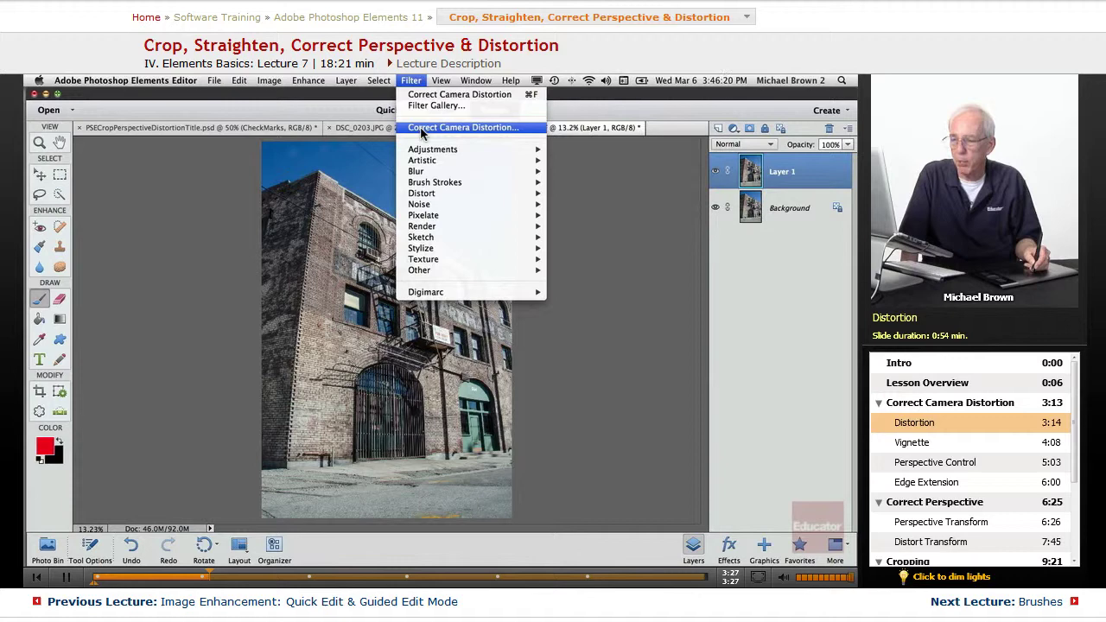
click(313, 226)
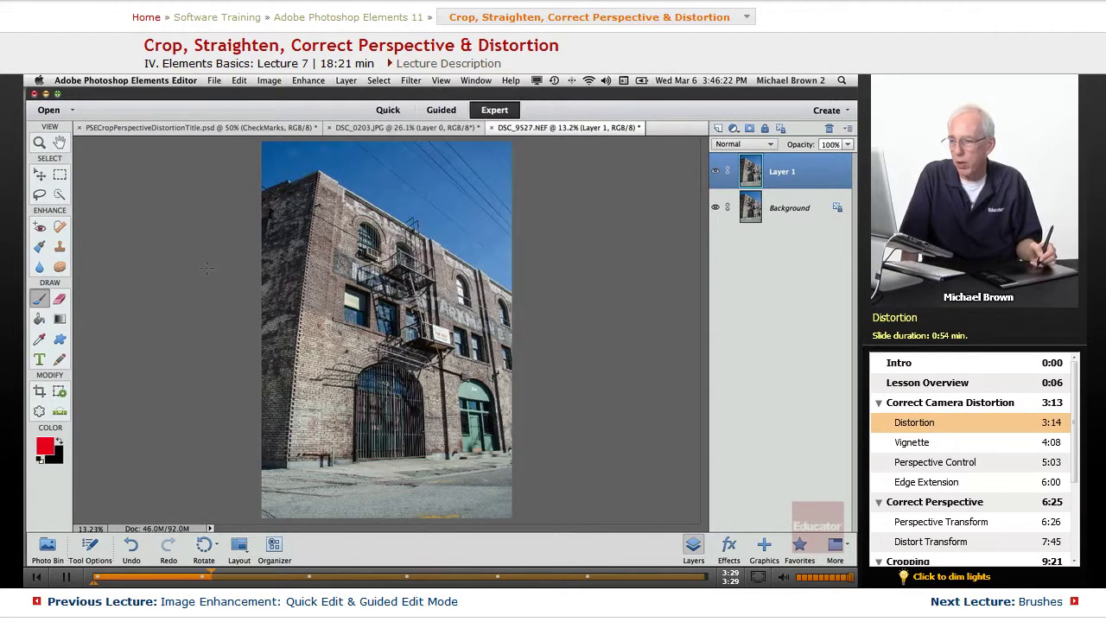
click(413, 81)
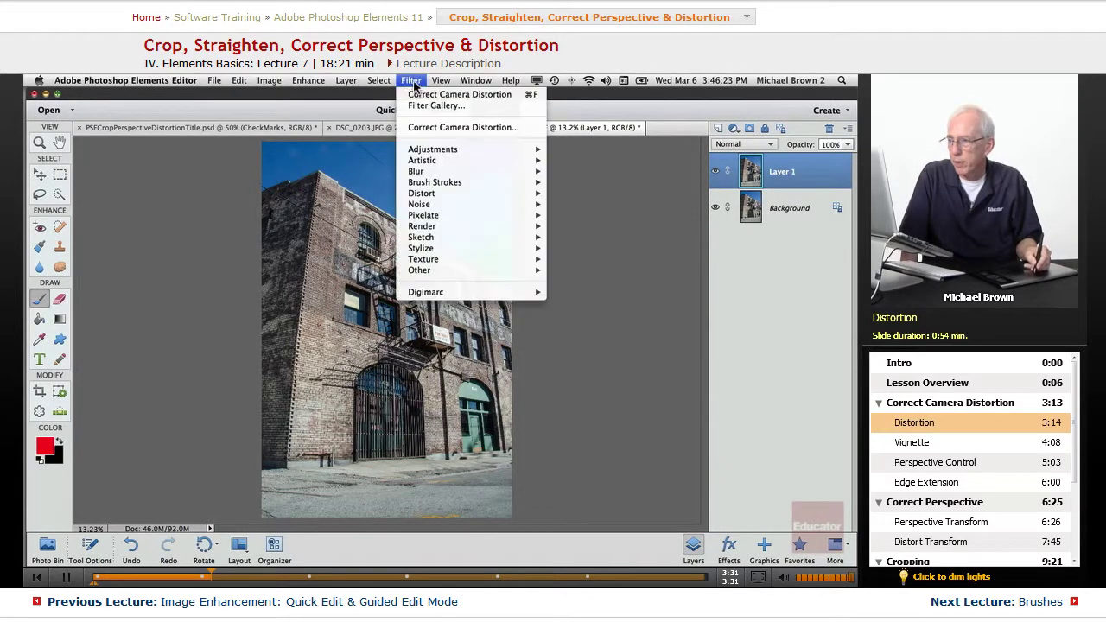
click(425, 126)
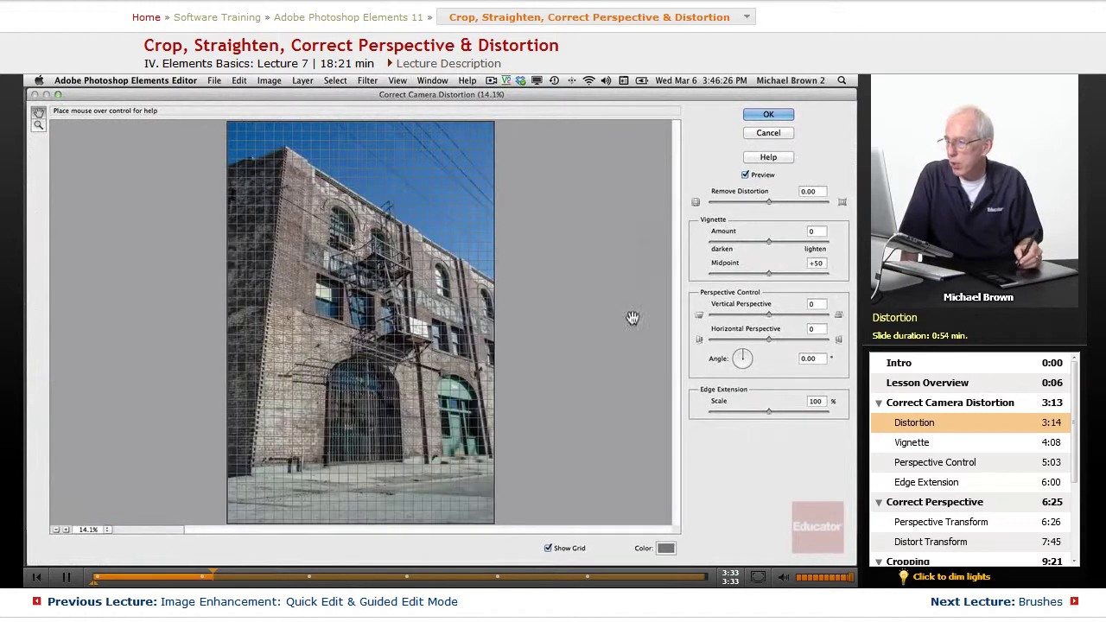
click(547, 547)
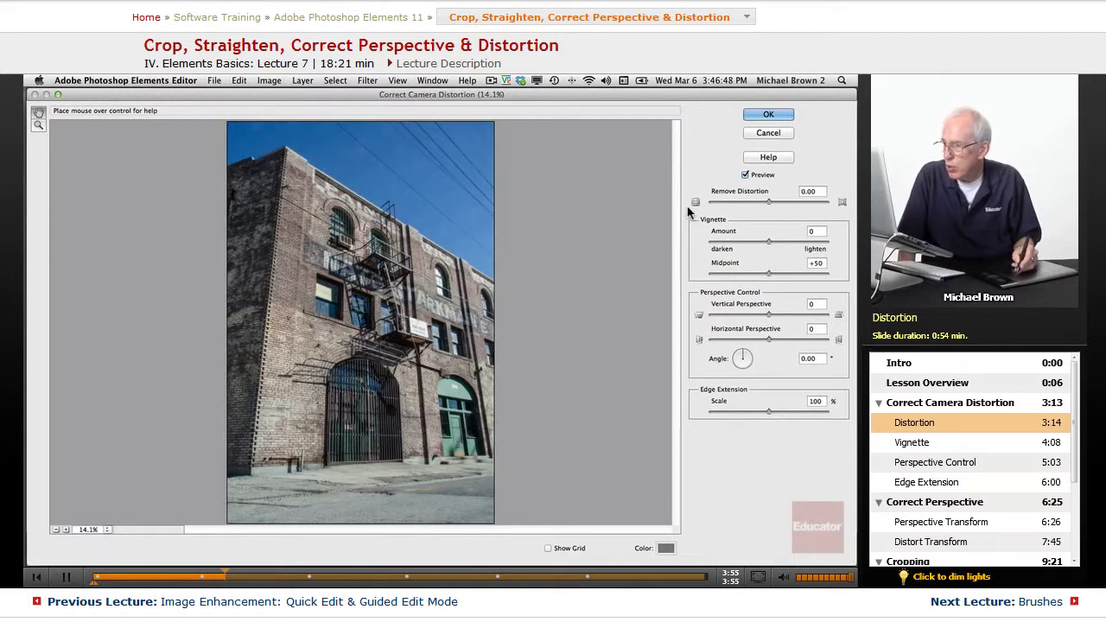
Reset the Remove Distortion amount to 0.
click(762, 204)
drag(763, 204, 783, 203)
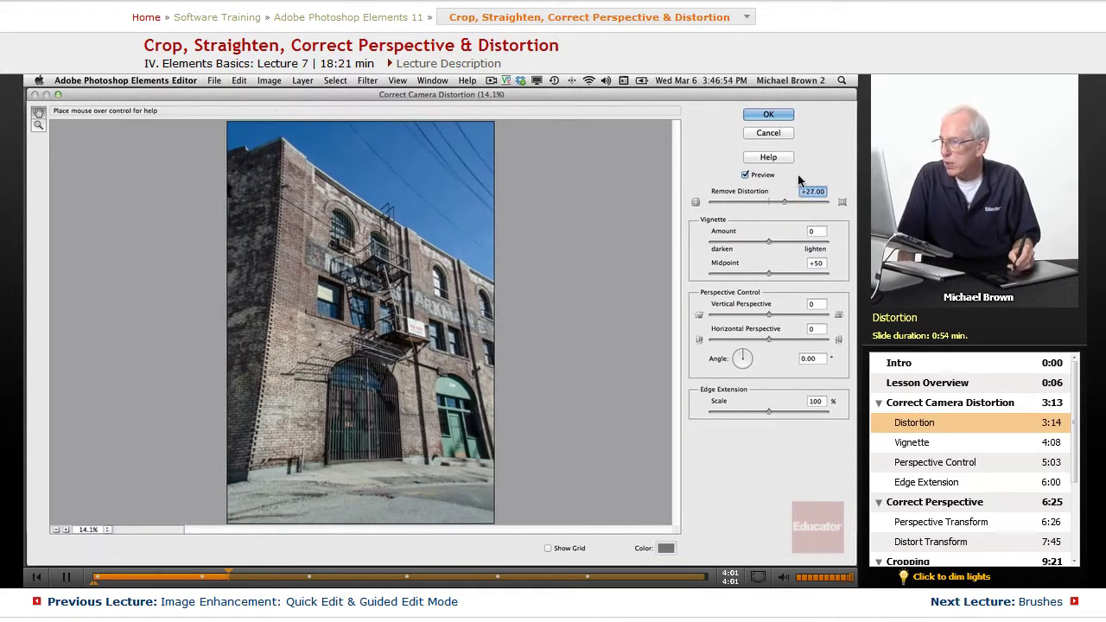
text(0)
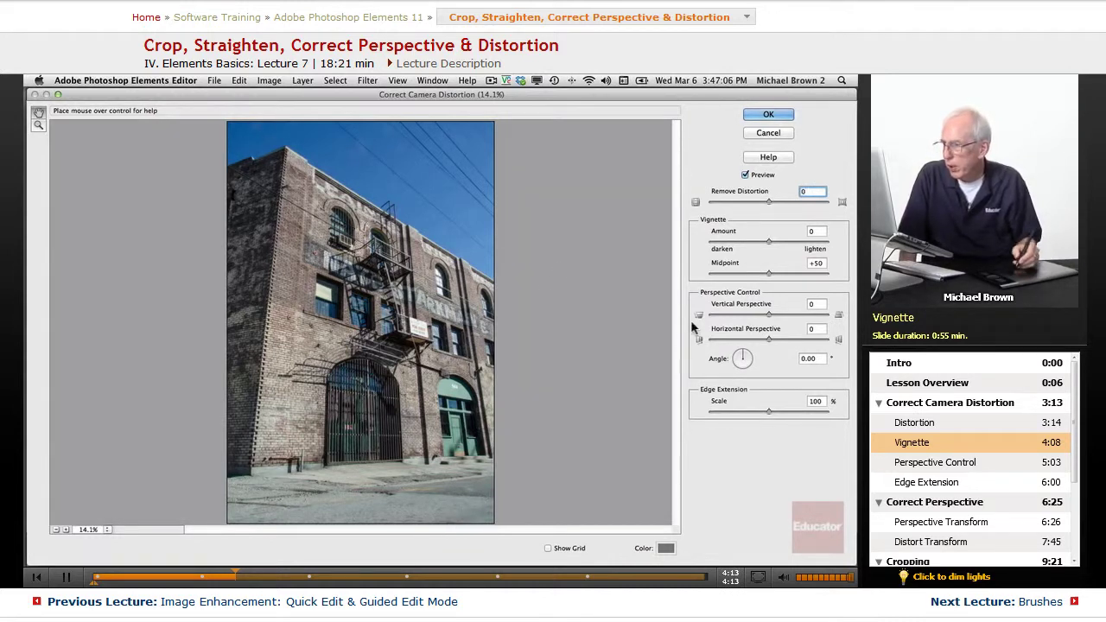
Set the vignette Amount to +4, toggling Preview to compare against the original.
mouse_move(768, 241)
mouse_down()
mouse_move(742, 239)
mouse_move(790, 248)
mouse_move(773, 248)
mouse_up()
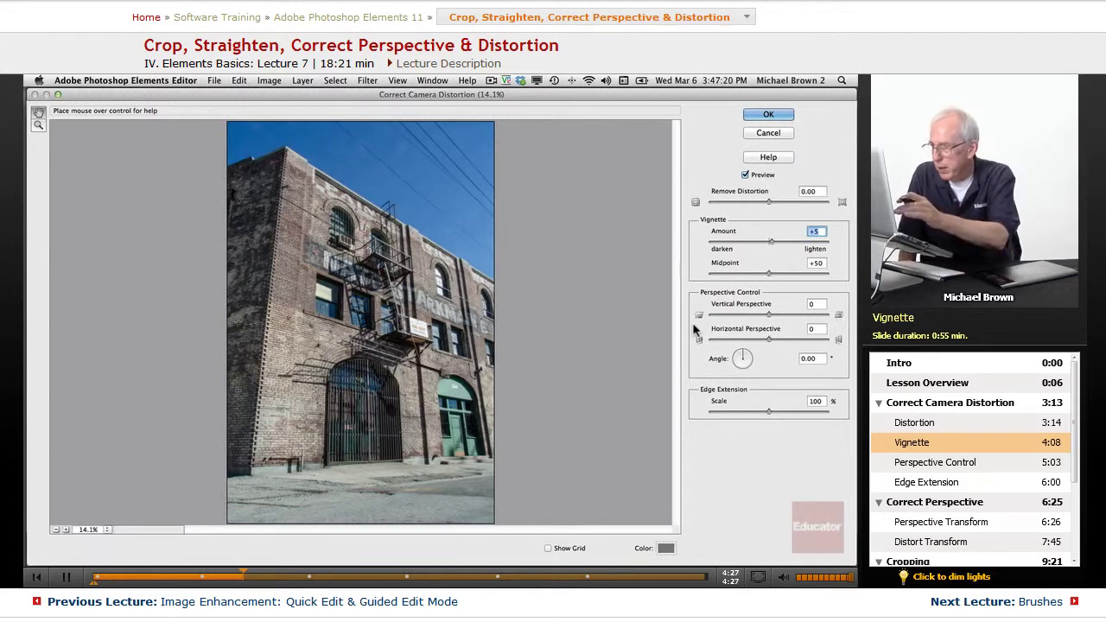
text(4)
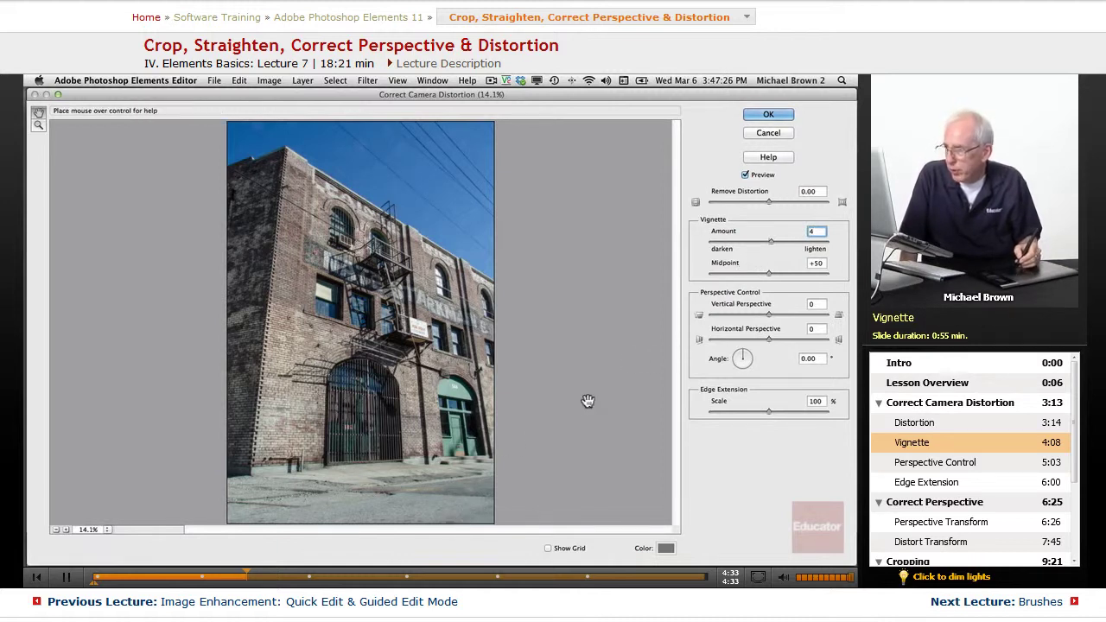
click(745, 175)
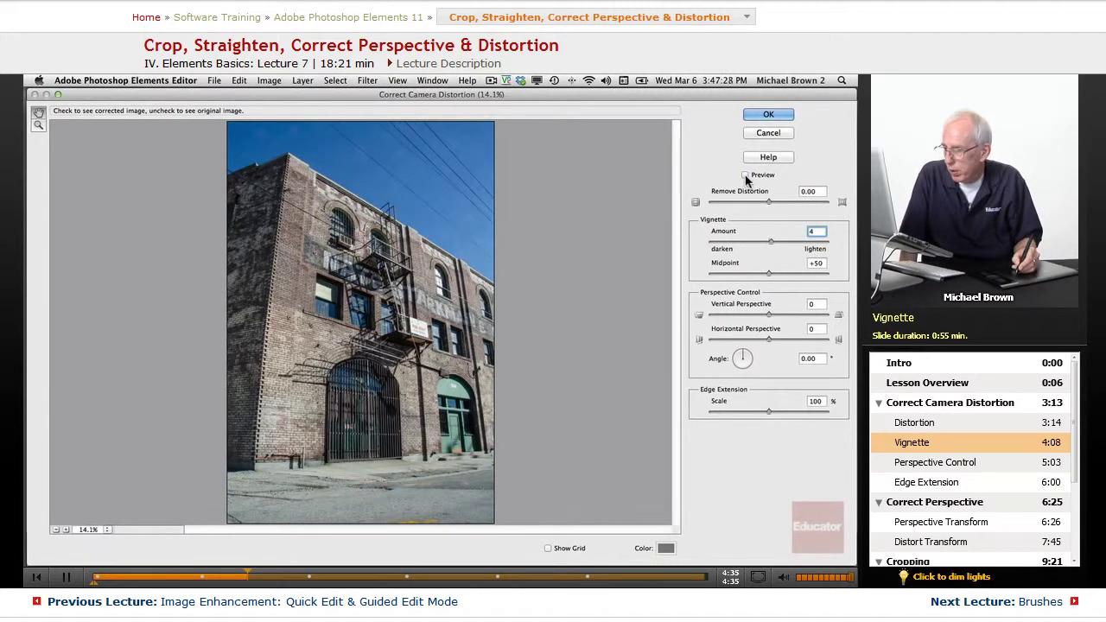
click(745, 175)
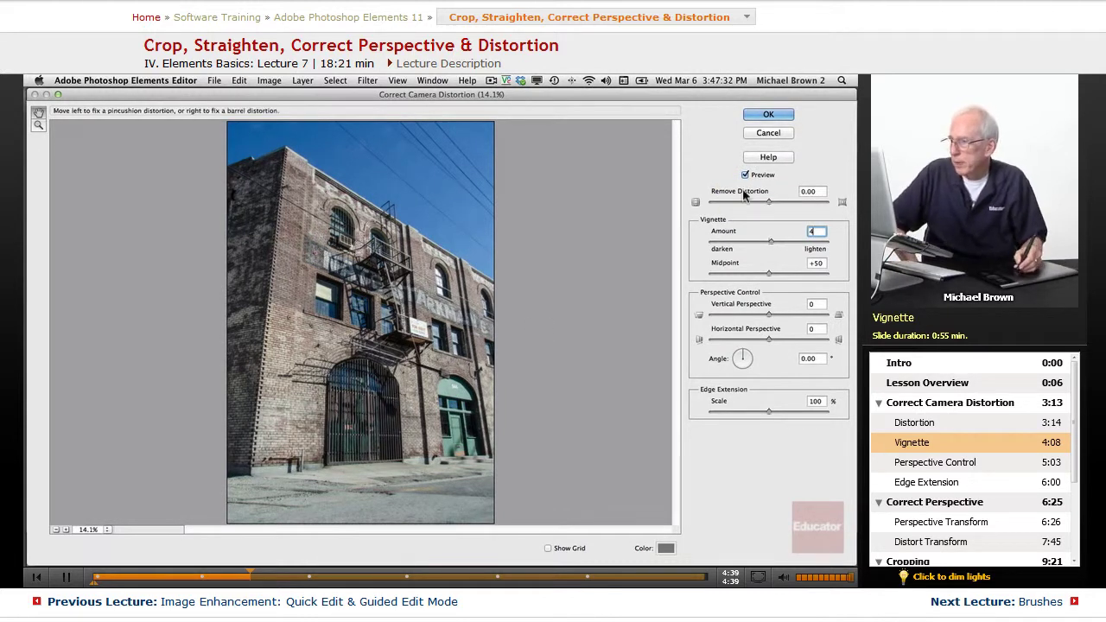
click(745, 176)
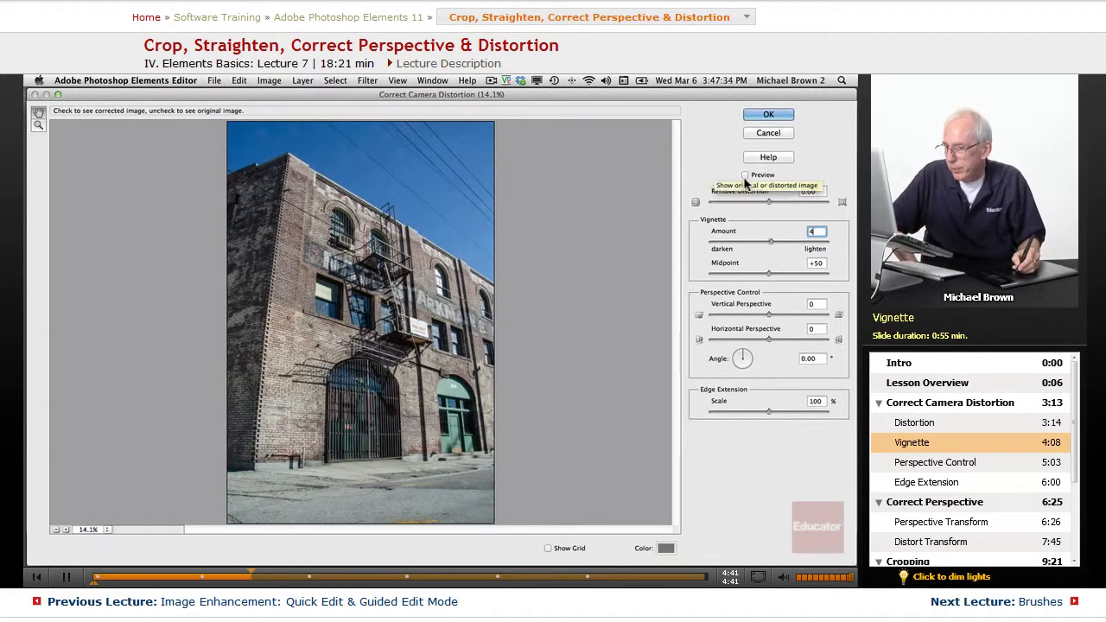
click(744, 176)
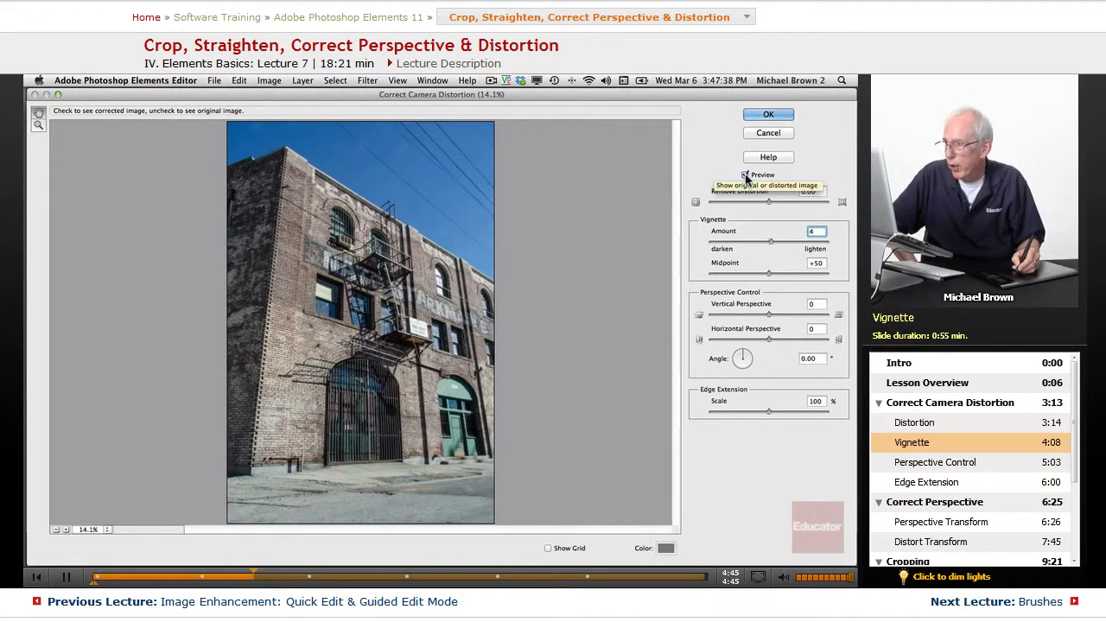
click(745, 175)
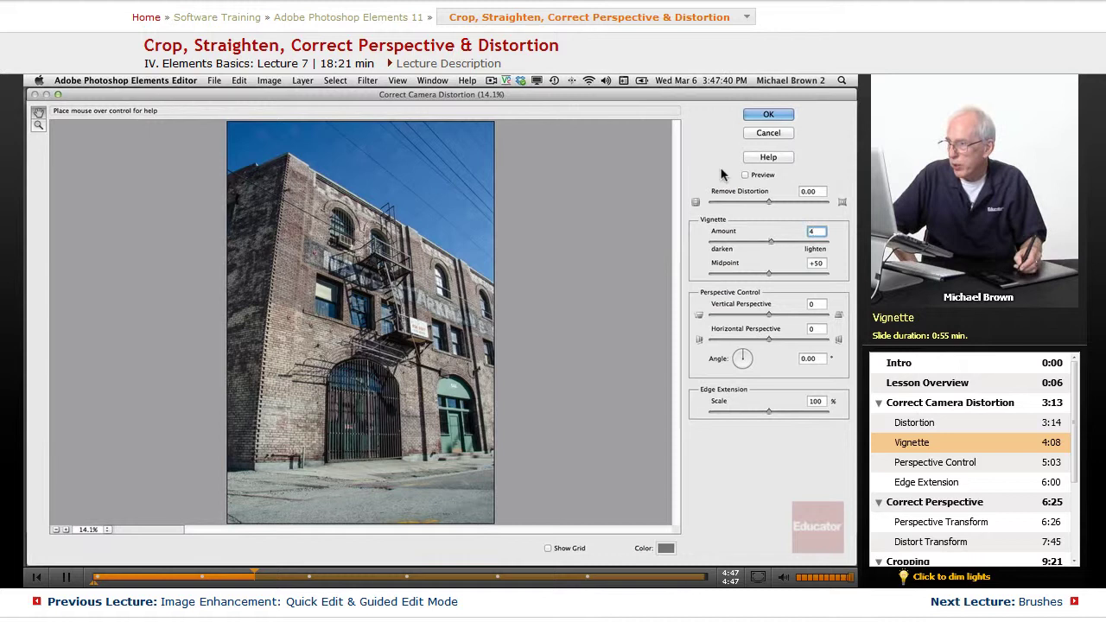
click(744, 174)
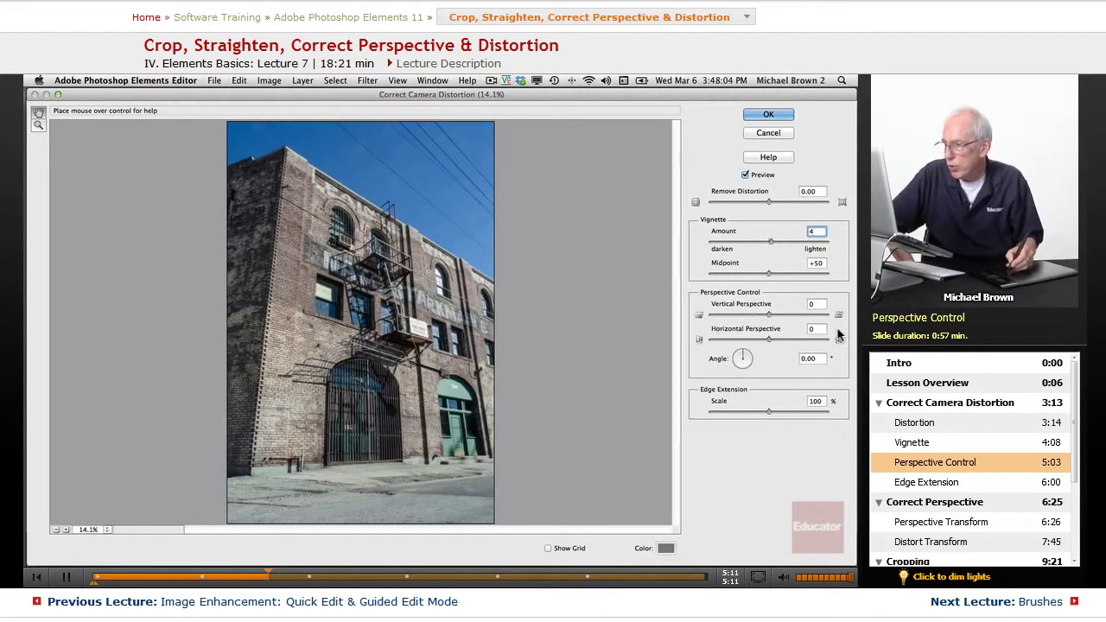
Set Vertical Perspective to -19 with Horizontal Perspective at 0, comparing before and after.
drag(768, 316, 741, 319)
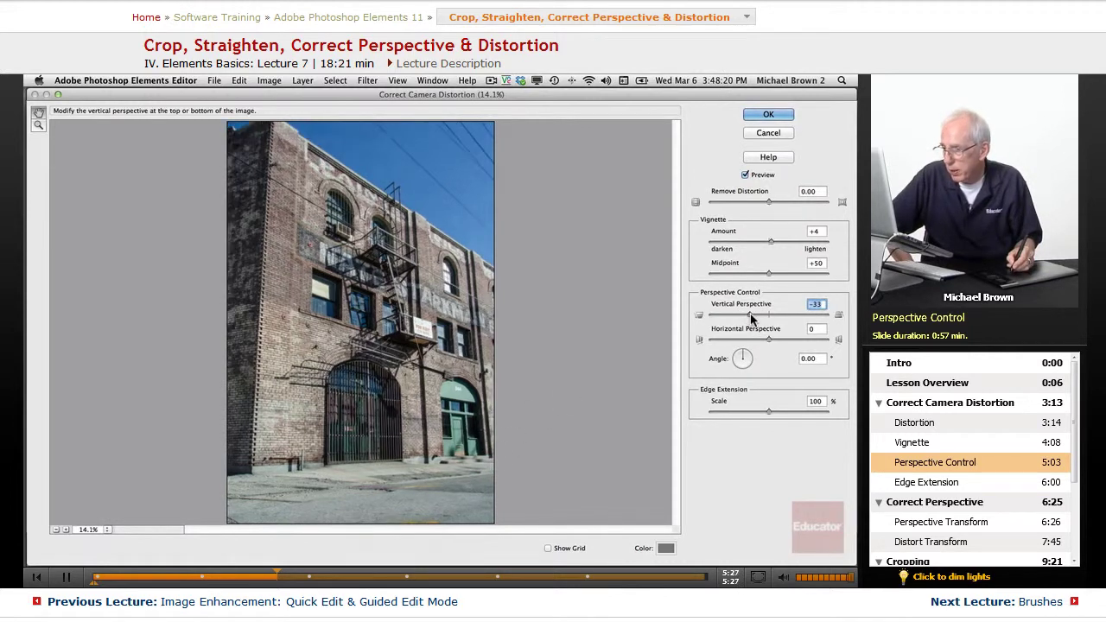
drag(750, 318, 760, 320)
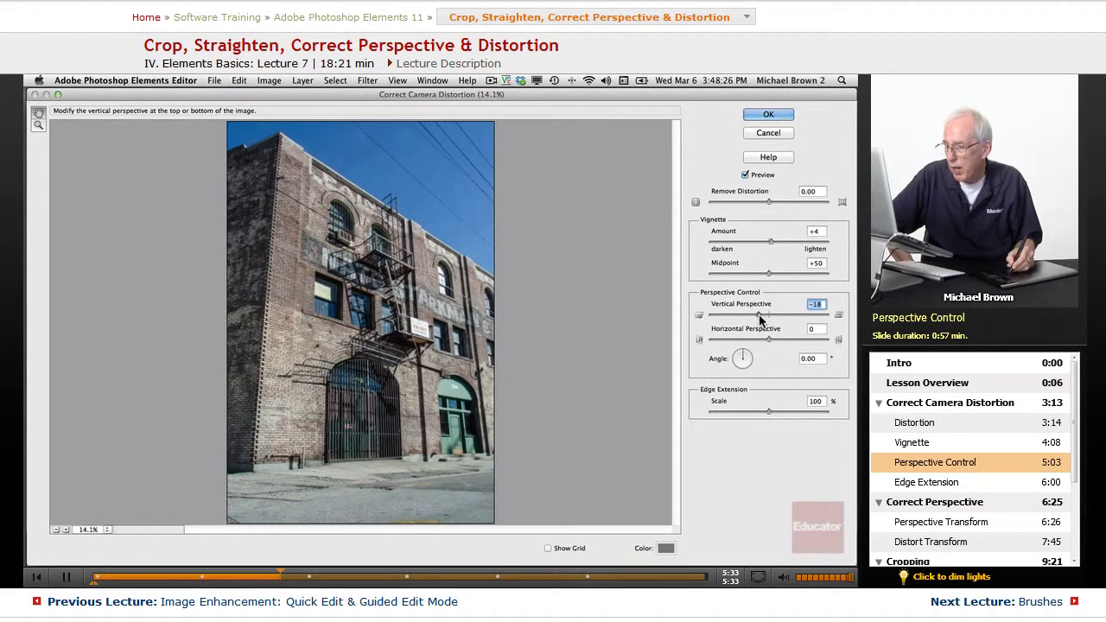
drag(760, 320, 755, 315)
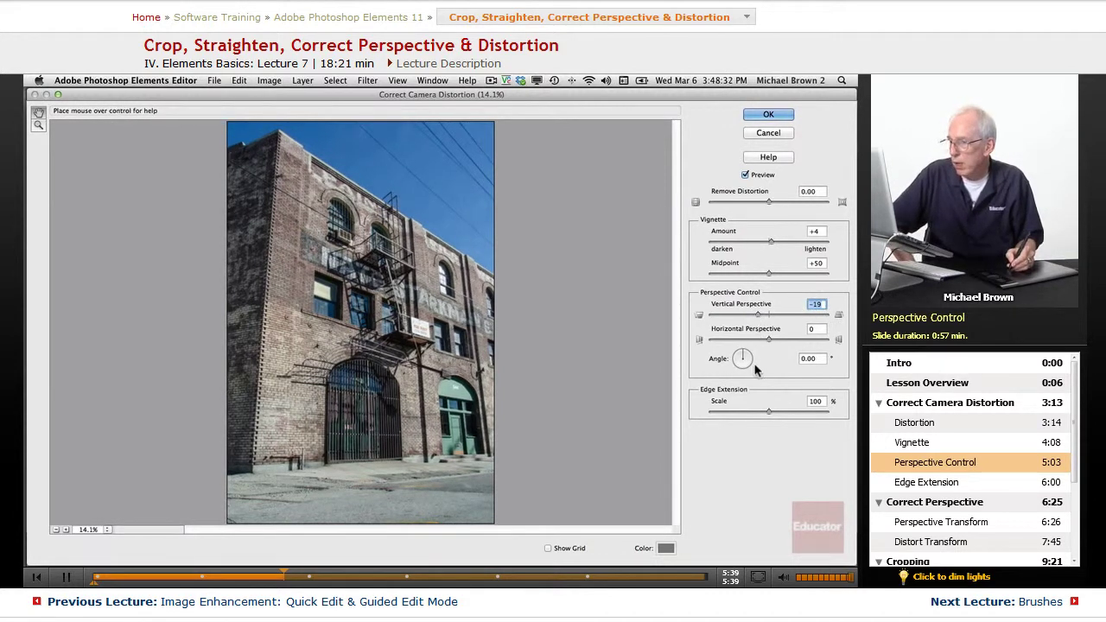
drag(768, 335, 769, 340)
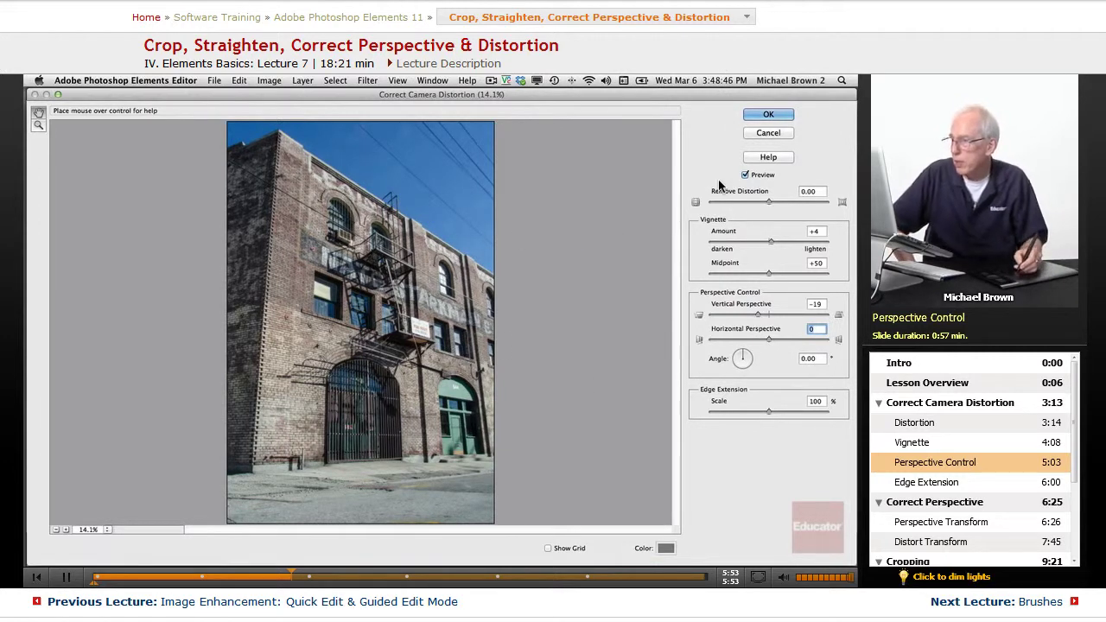
click(745, 176)
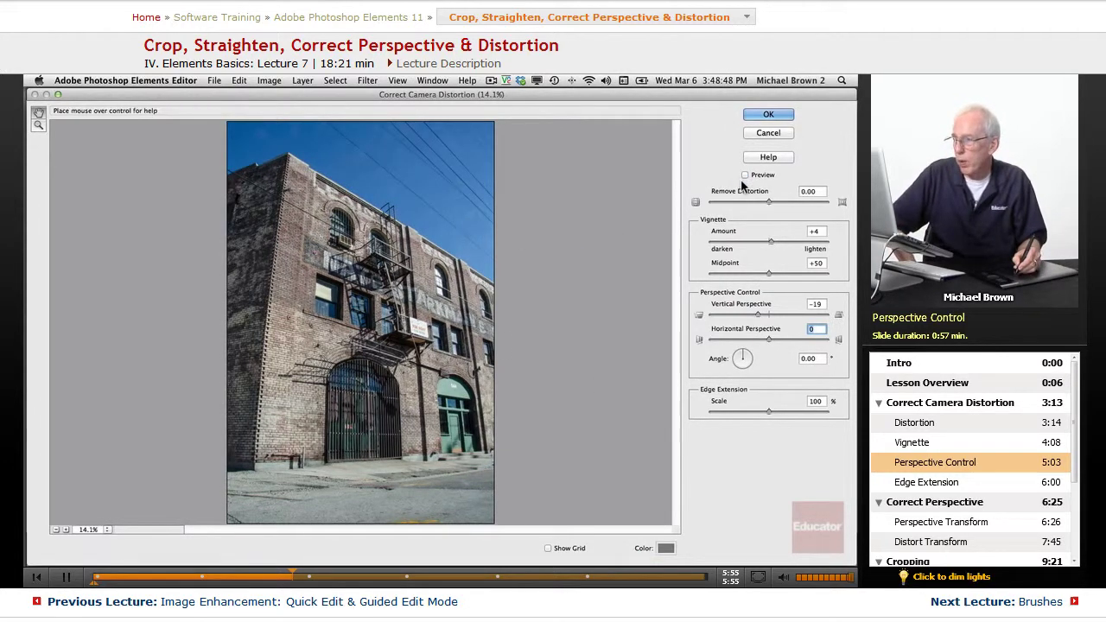
click(745, 175)
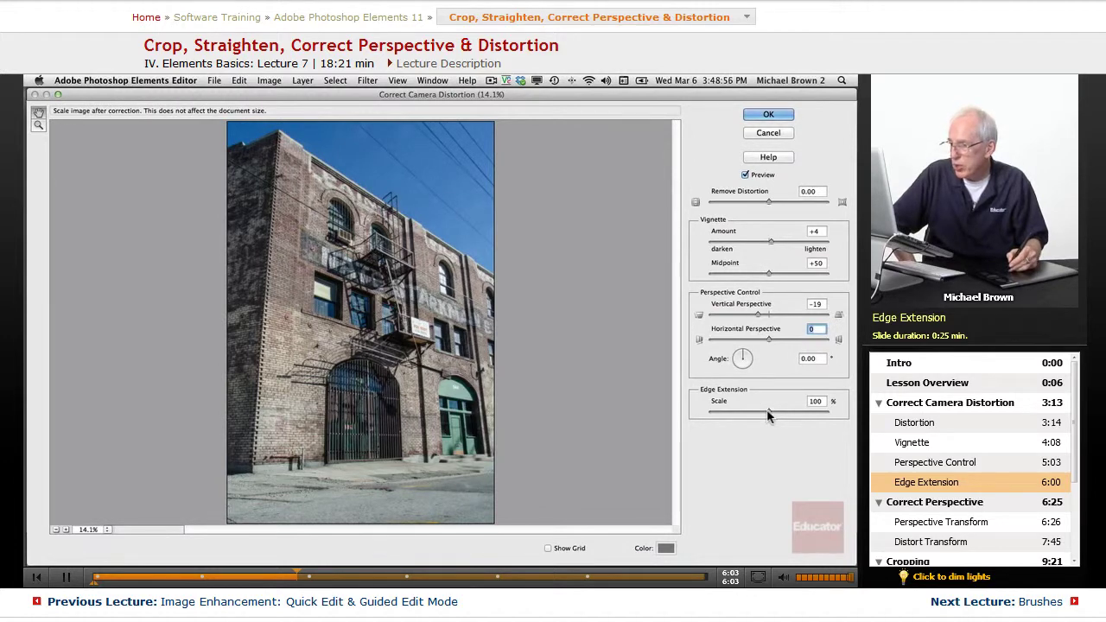
Keep Edge Extension Scale at 100, apply the corrections, and make Layer 1 visible.
mouse_move(768, 414)
mouse_down()
mouse_move(748, 414)
mouse_move(781, 414)
mouse_move(766, 413)
mouse_up()
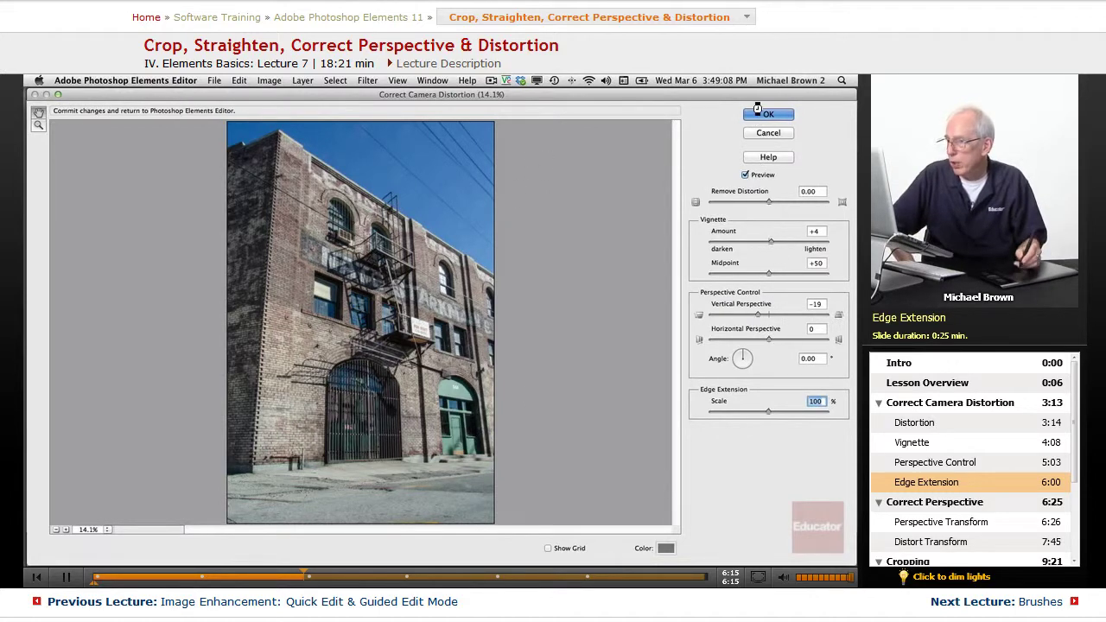
key(Return)
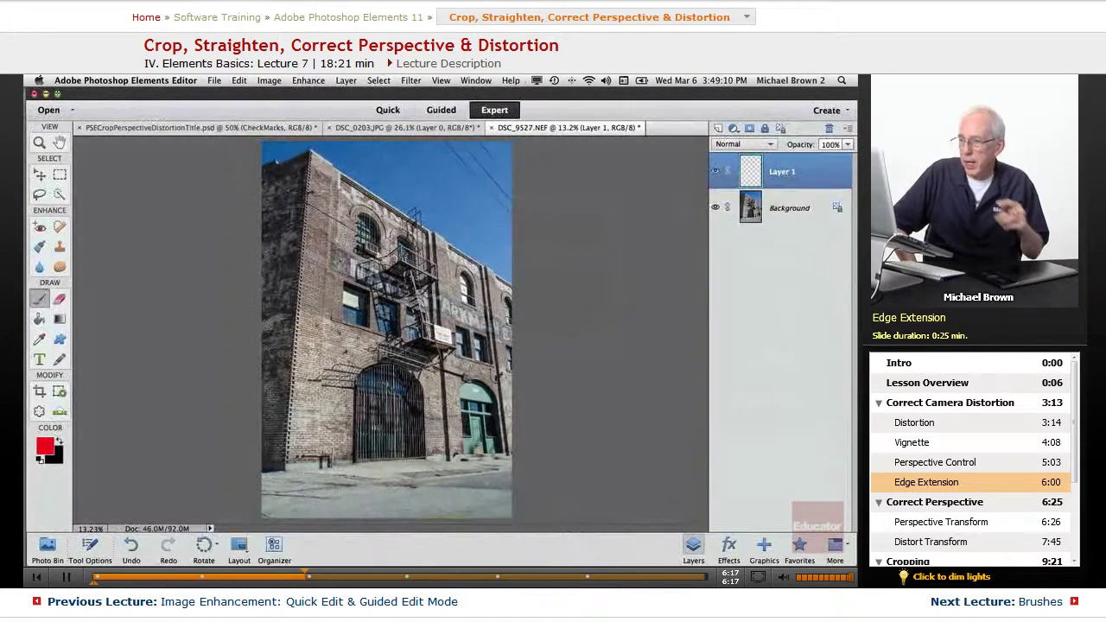
click(715, 174)
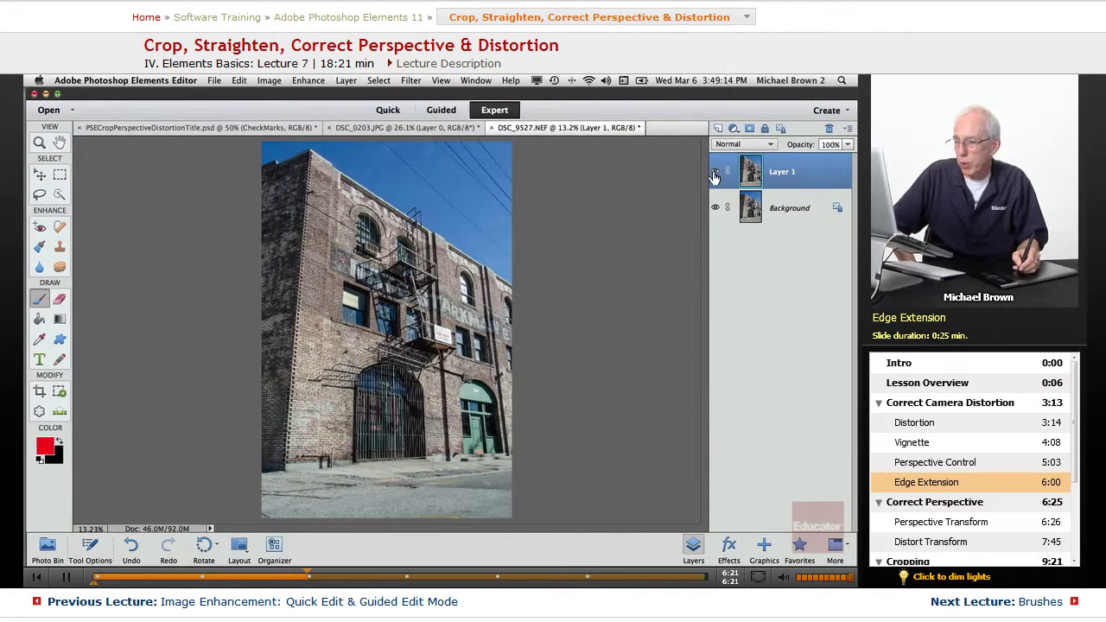